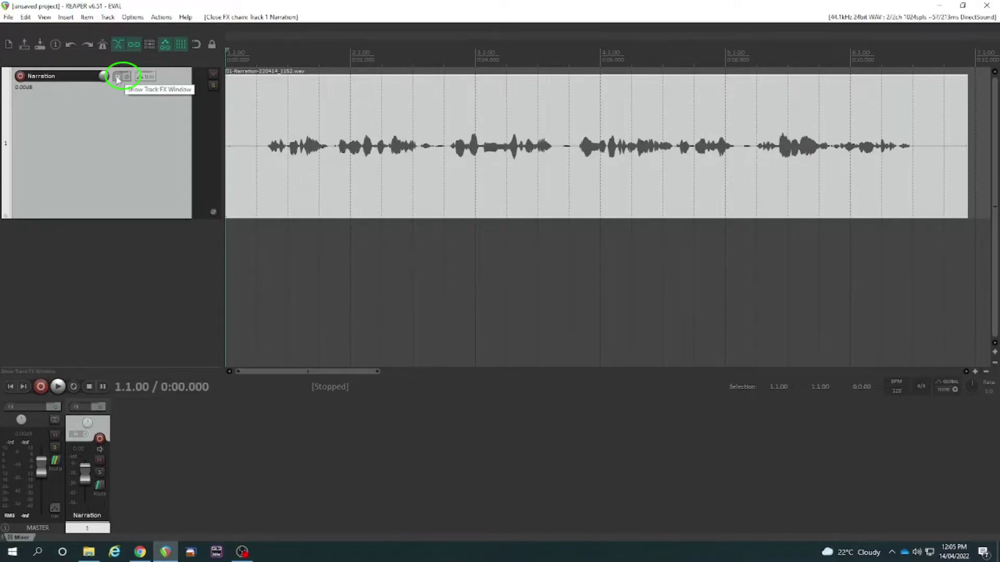
- Add the ReaComp compressor to the Narration track's FX chain, filtering the list for 'comp'
click(118, 77)
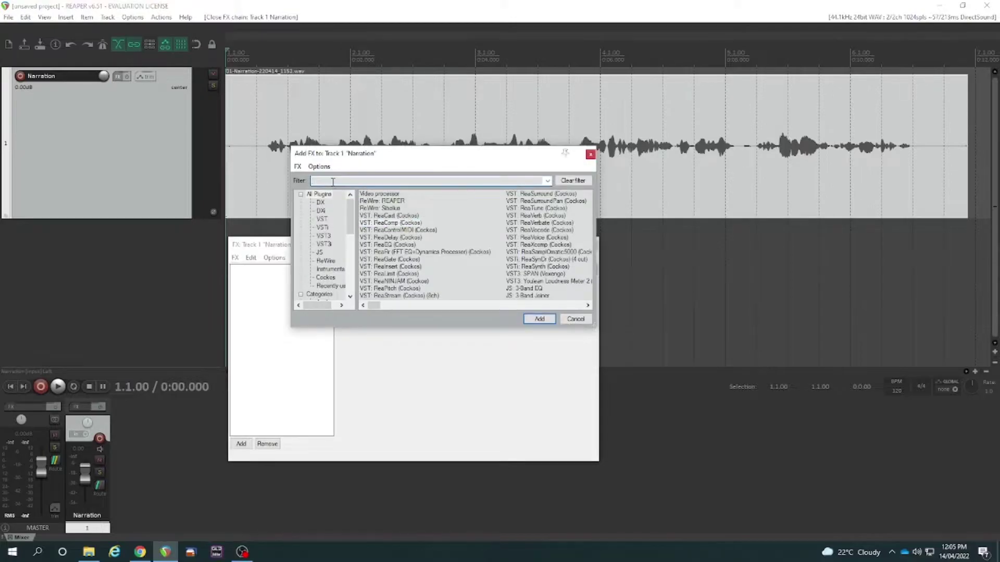
text(comp)
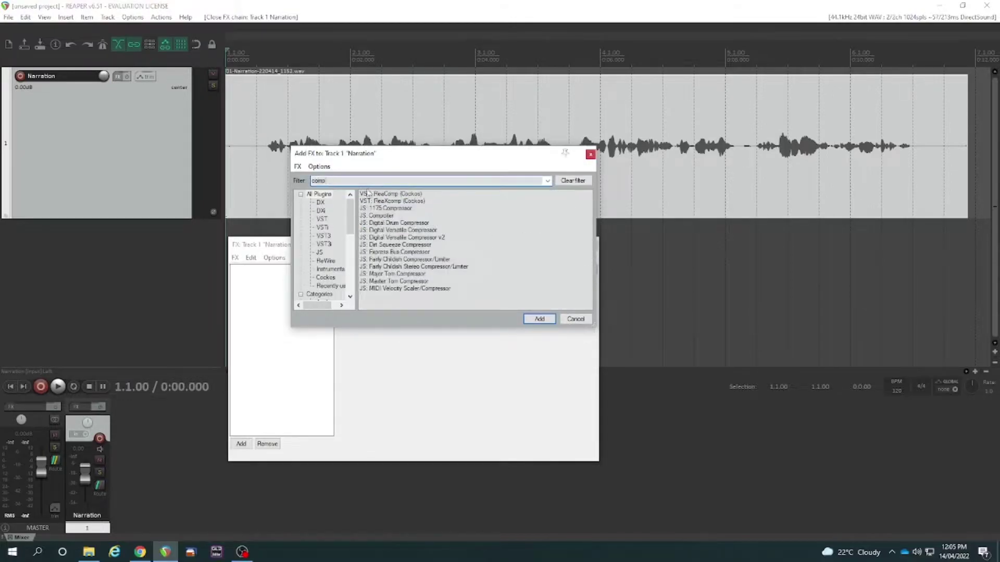
double_click(395, 195)
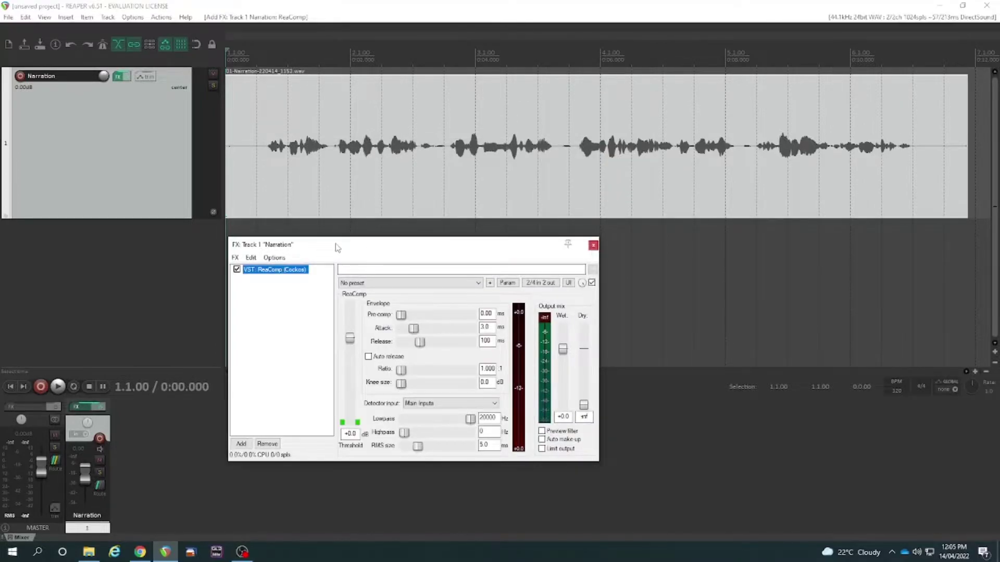
- Set ReaComp's ratio to 4:1
drag(337, 247, 343, 234)
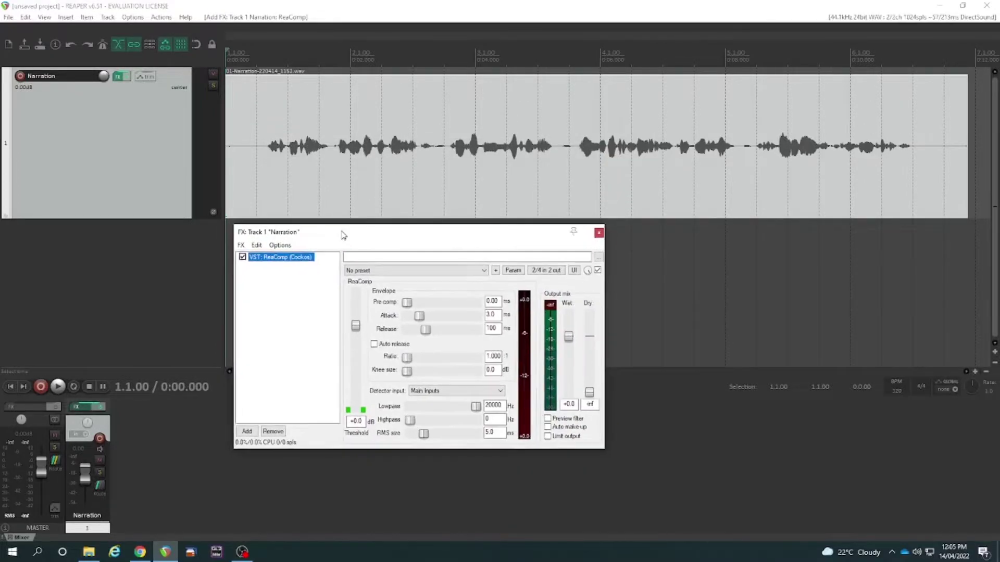
double_click(495, 356)
text(4)
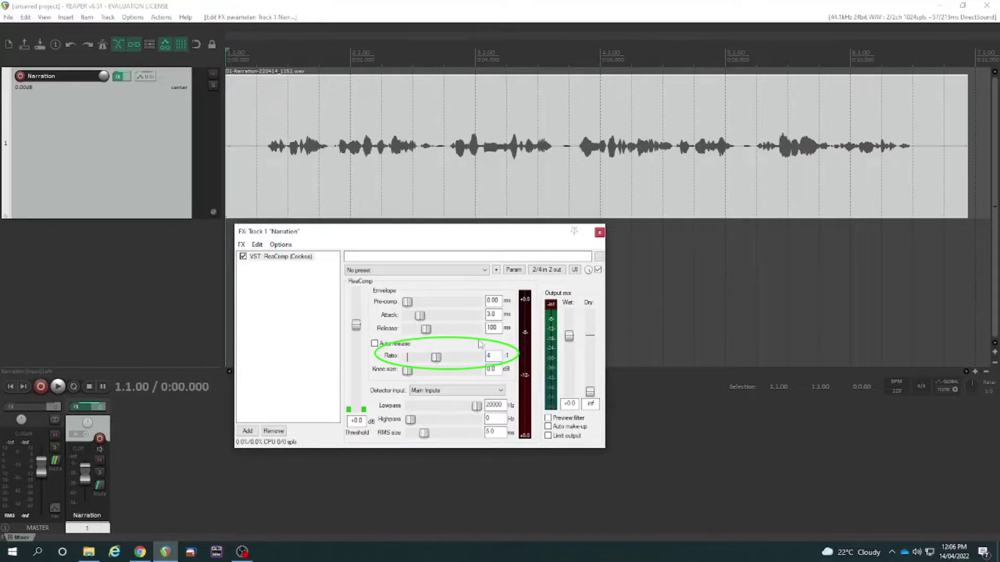
- Enable auto make-up and limit output, then lower the threshold to about -27 dB during playback
click(548, 426)
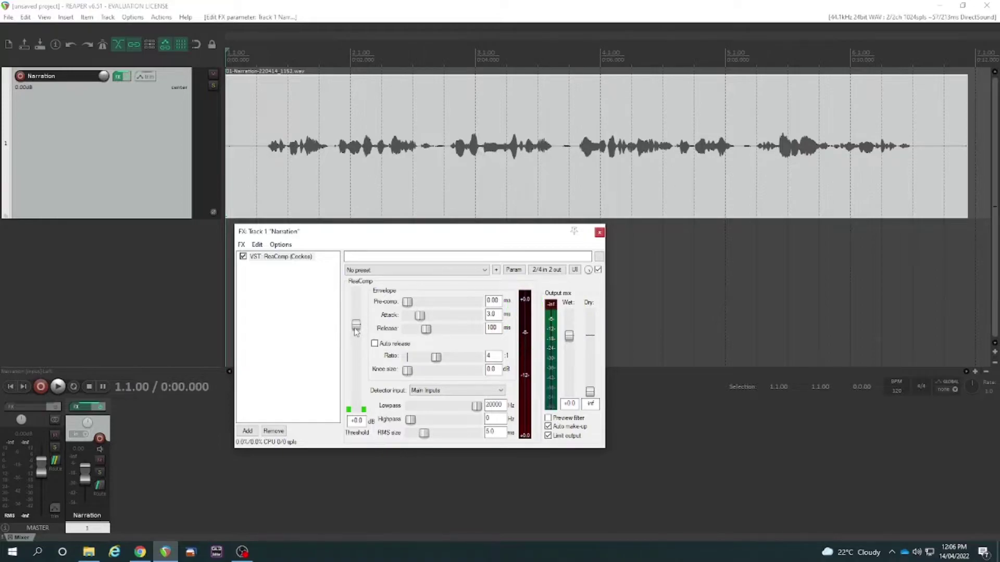
key(space)
drag(356, 329, 360, 381)
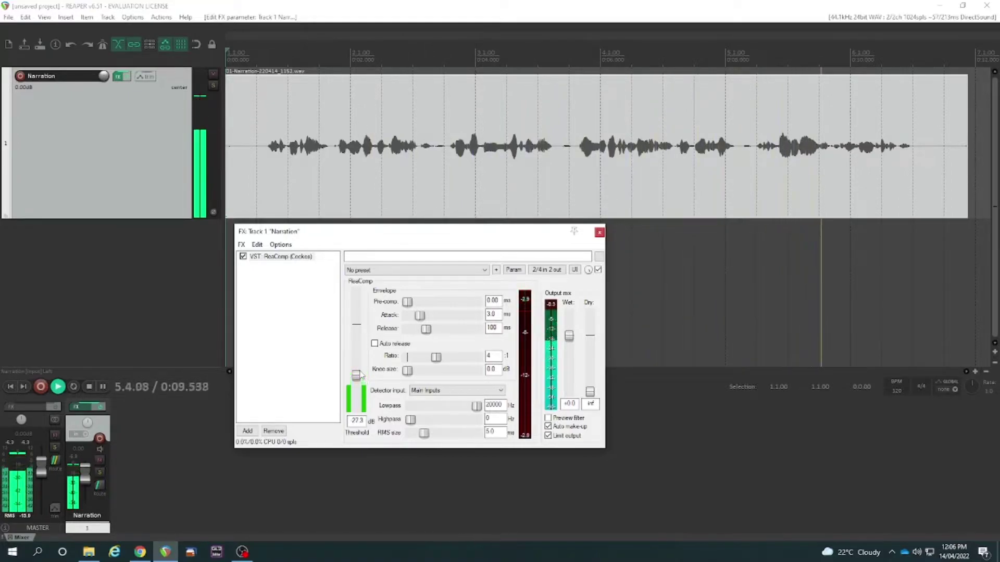
key(space)
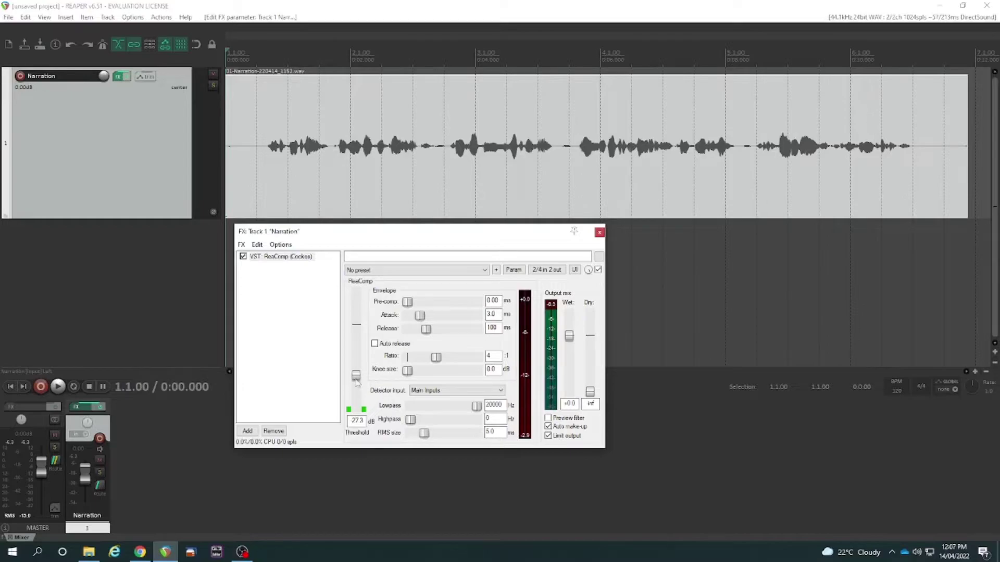
- Nudge the ReaComp threshold down and up over two playback passes until it settles at -26.6 dB
key(space)
drag(357, 382, 362, 393)
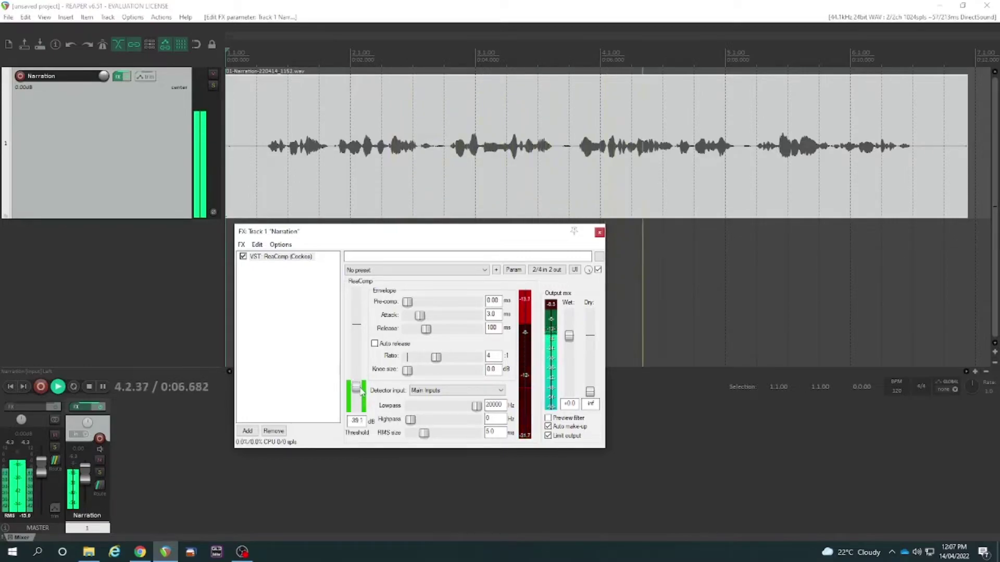
key(space)
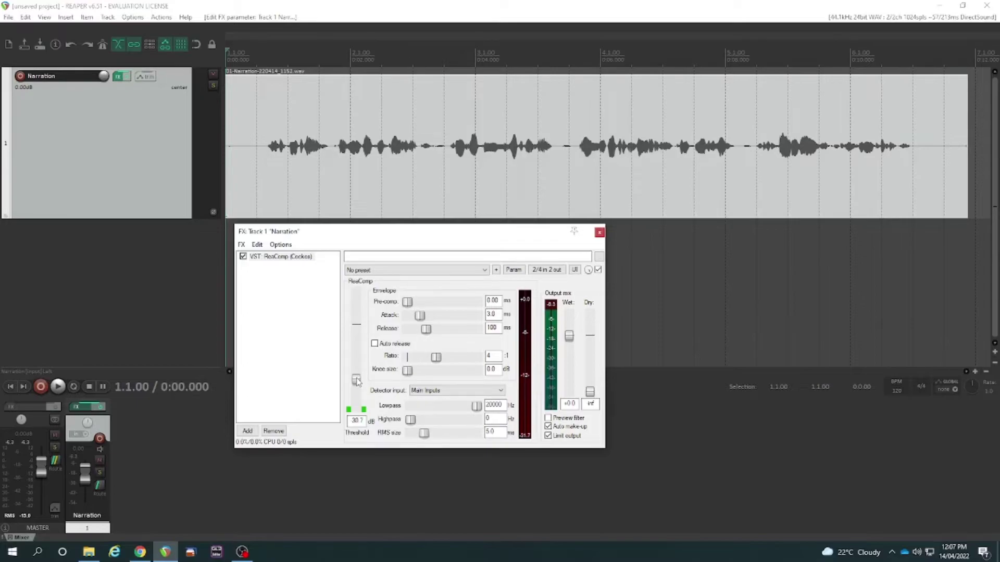
drag(357, 380, 356, 373)
key(space)
drag(357, 374, 358, 380)
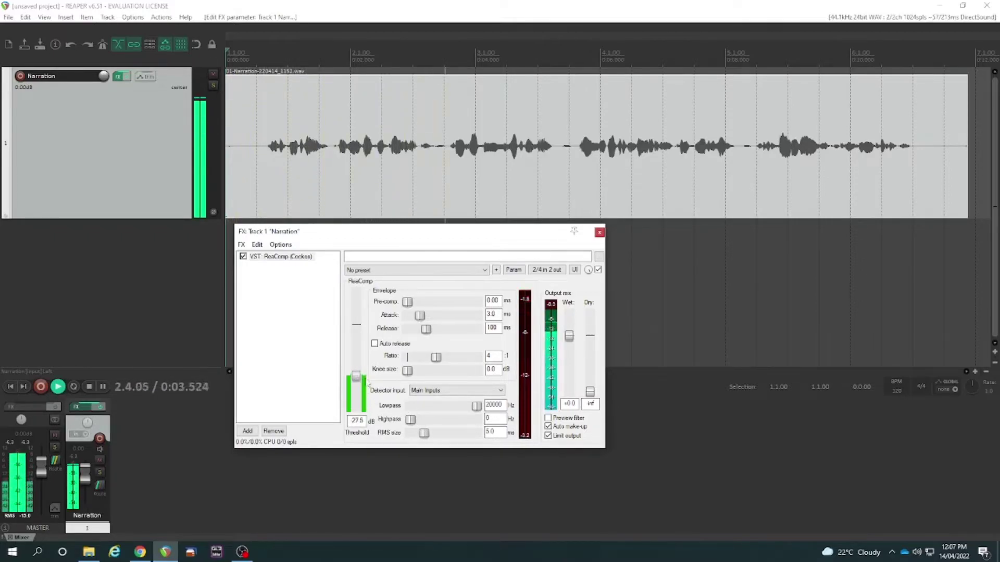
drag(357, 376, 357, 374)
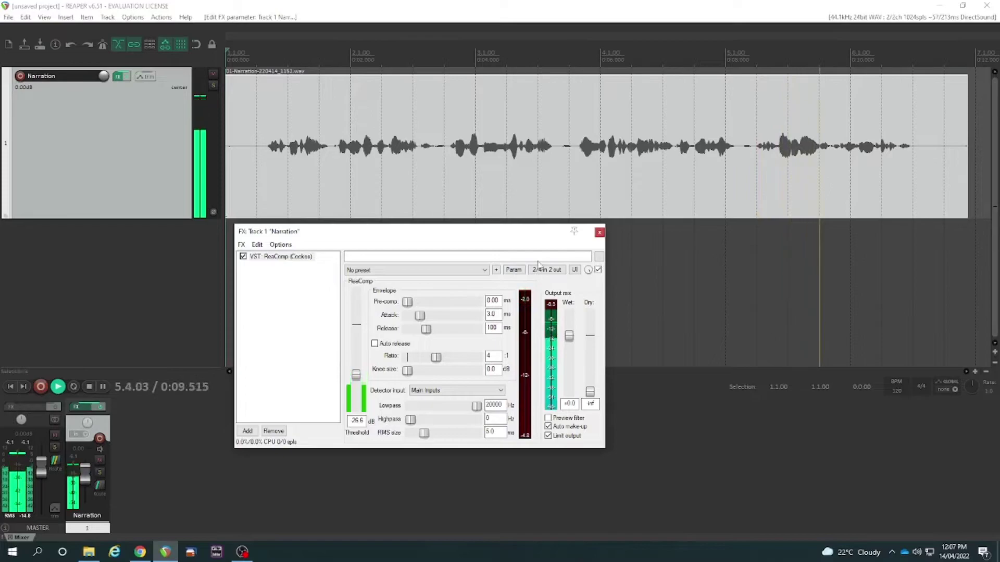
key(space)
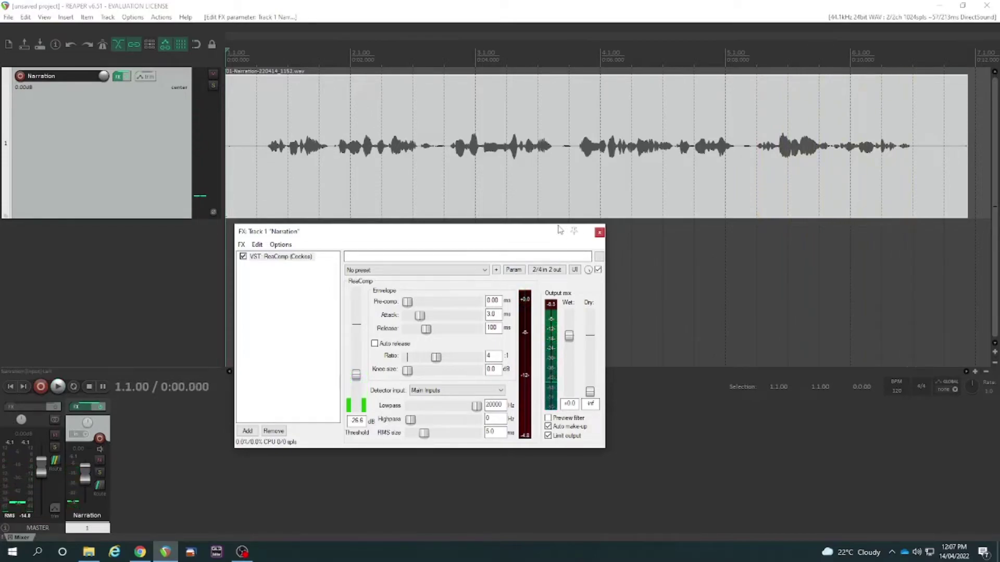
- Place the play cursor at about 5.3 seconds in the narration
click(561, 158)
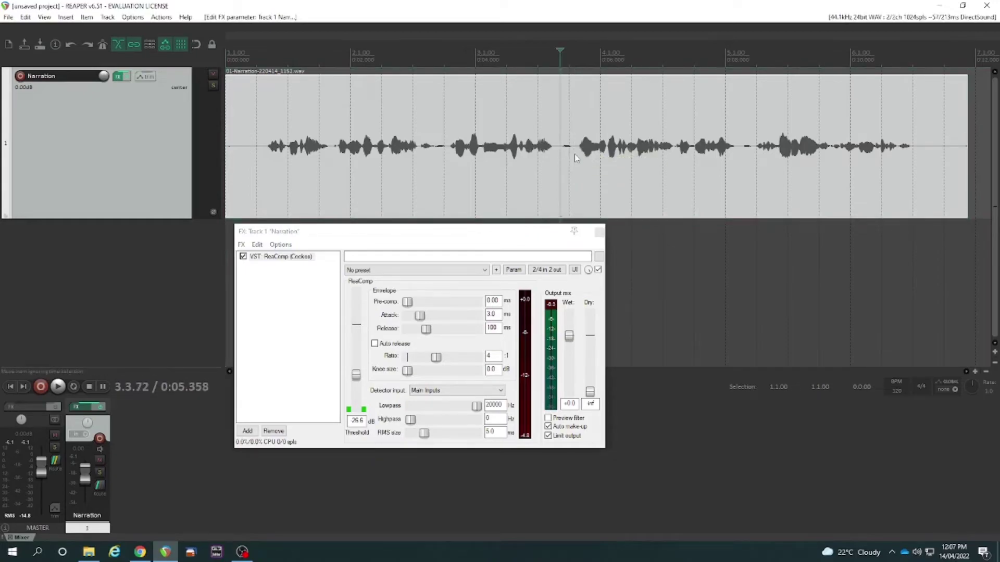
click(574, 156)
click(558, 157)
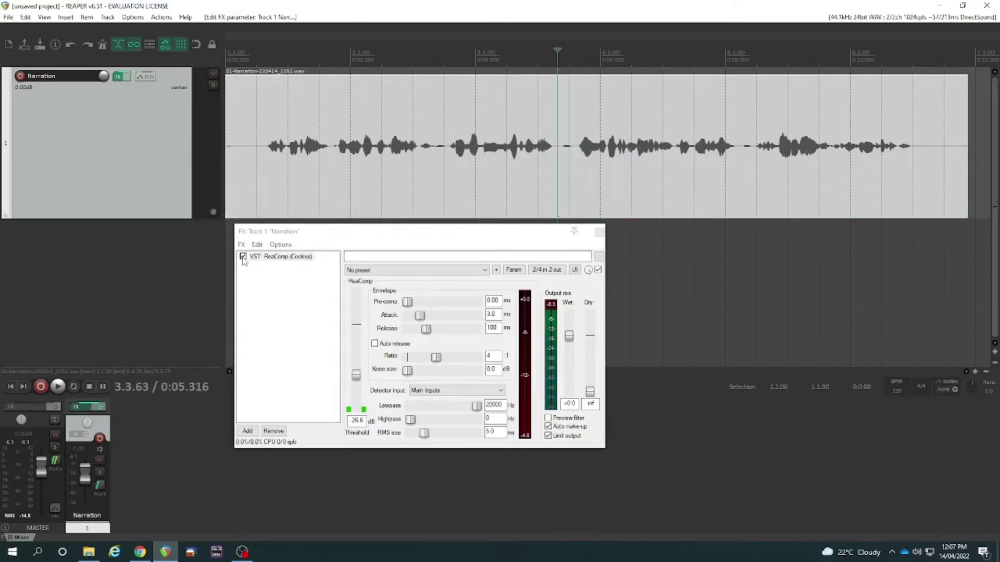
- Bypass the Narration track's ReaComp and play back the uncompressed narration from 5.3 seconds
click(99, 406)
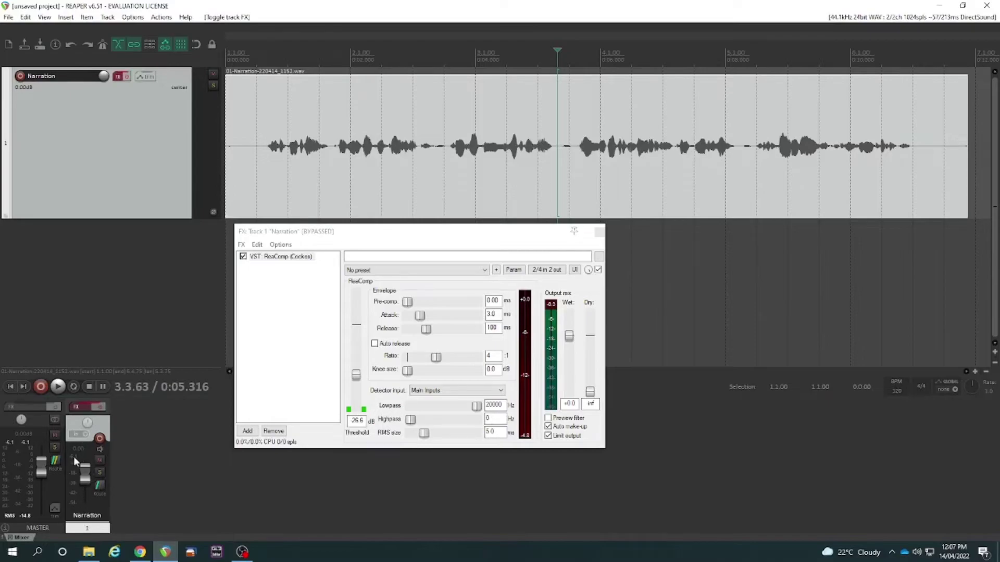
click(21, 440)
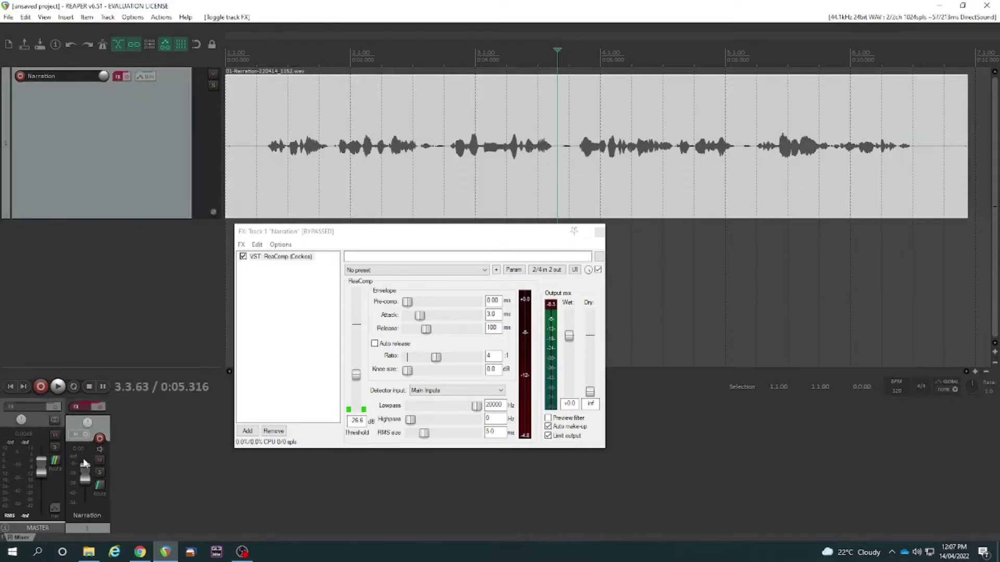
key(space)
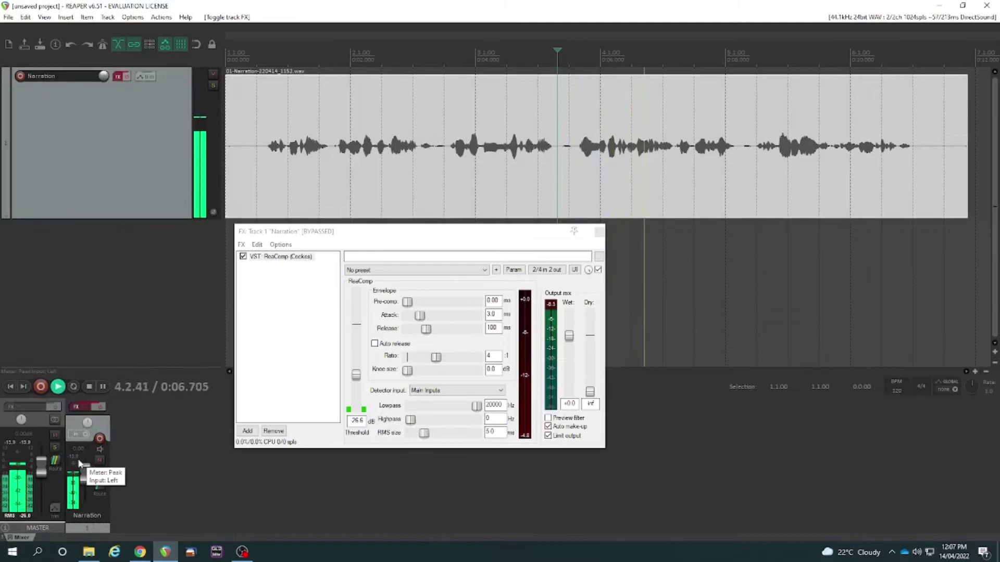
click(81, 460)
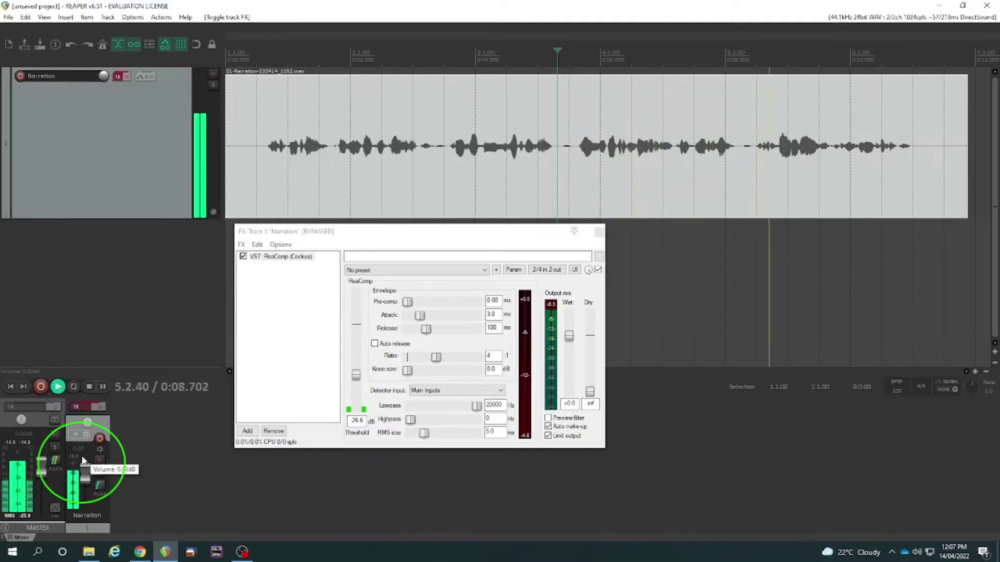
key(space)
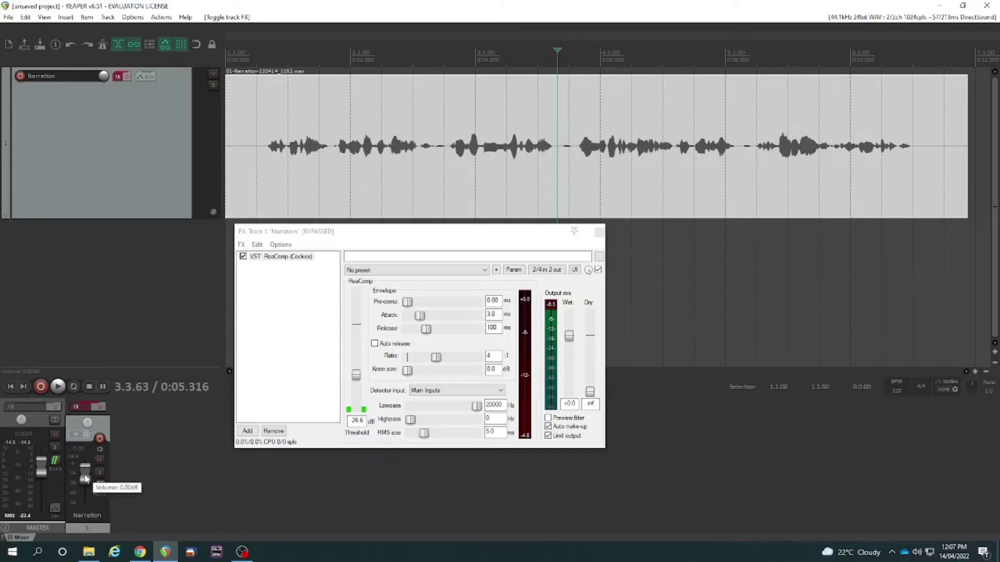
drag(85, 478, 85, 460)
key(space)
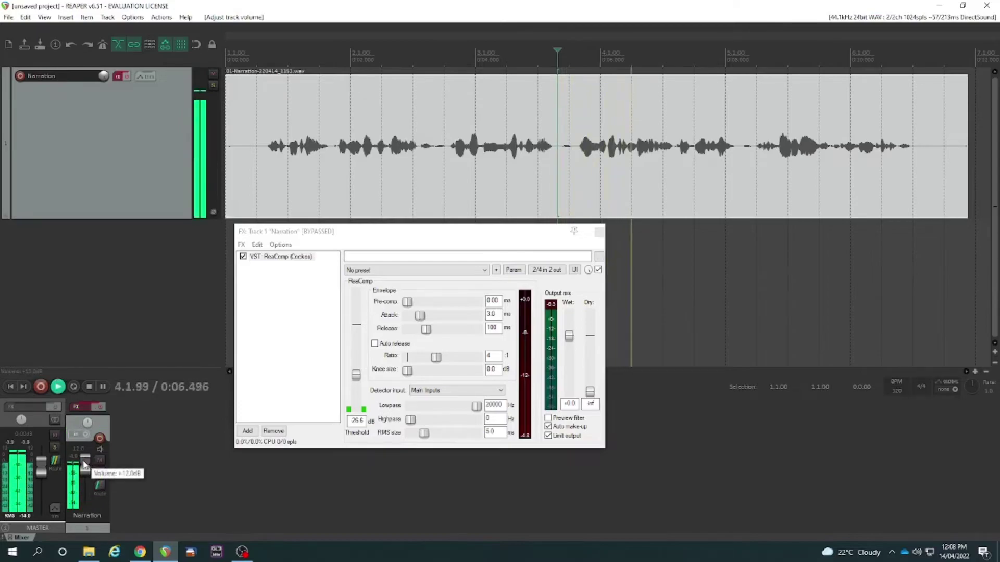
key(space)
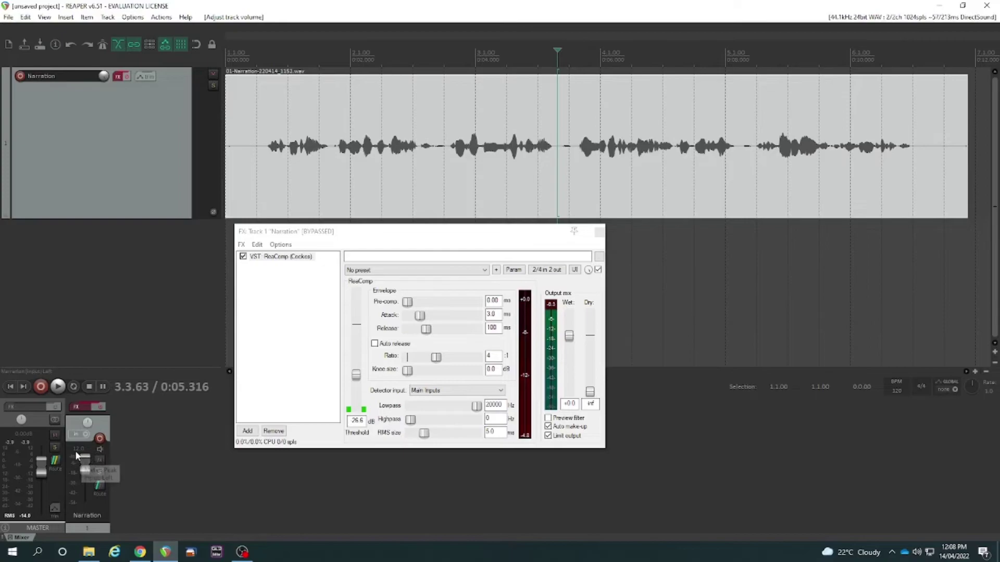
click(84, 465)
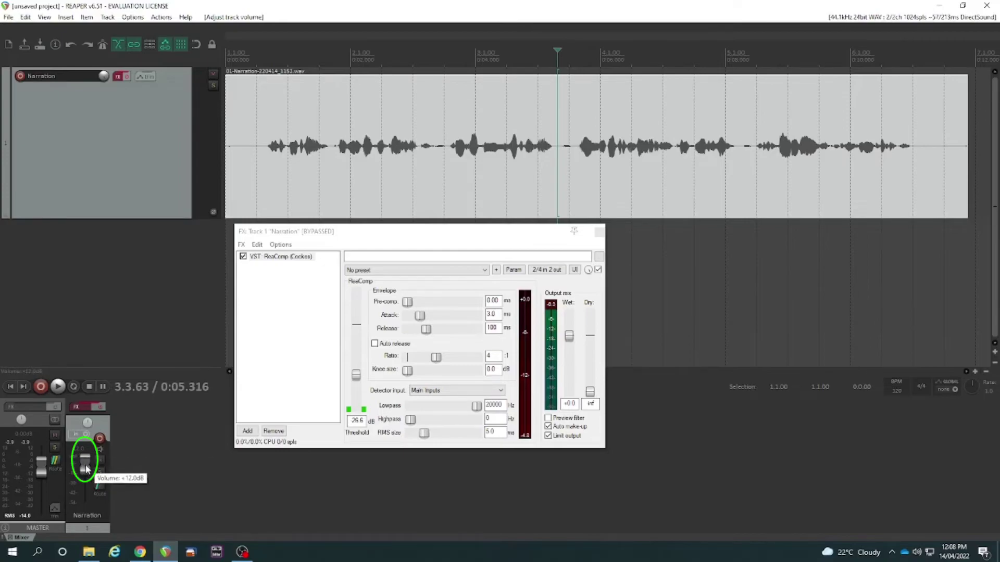
drag(85, 469, 87, 481)
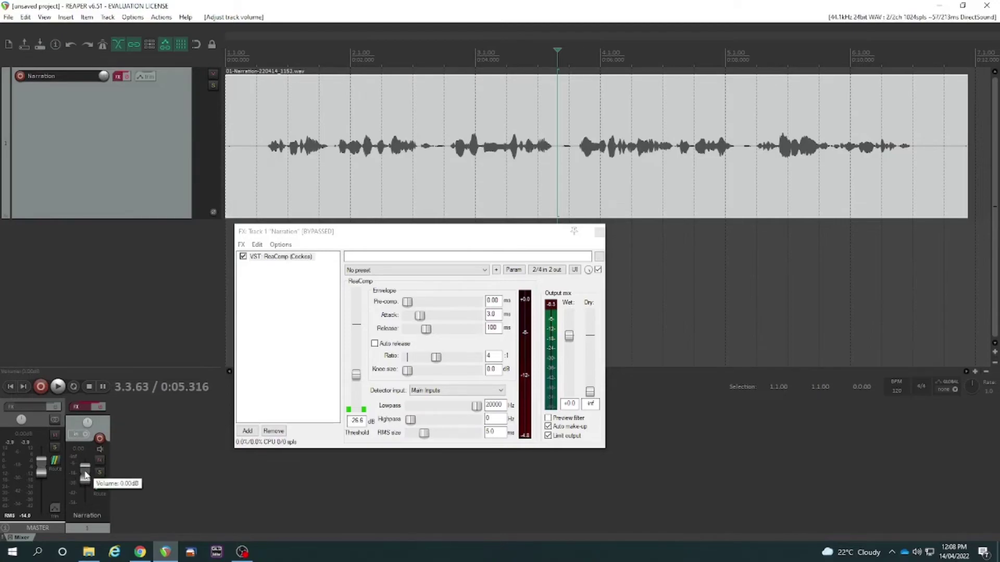
- Re-enable ReaComp, play the compressed narration, then reopen the Narration track's FX chain
click(79, 409)
click(99, 408)
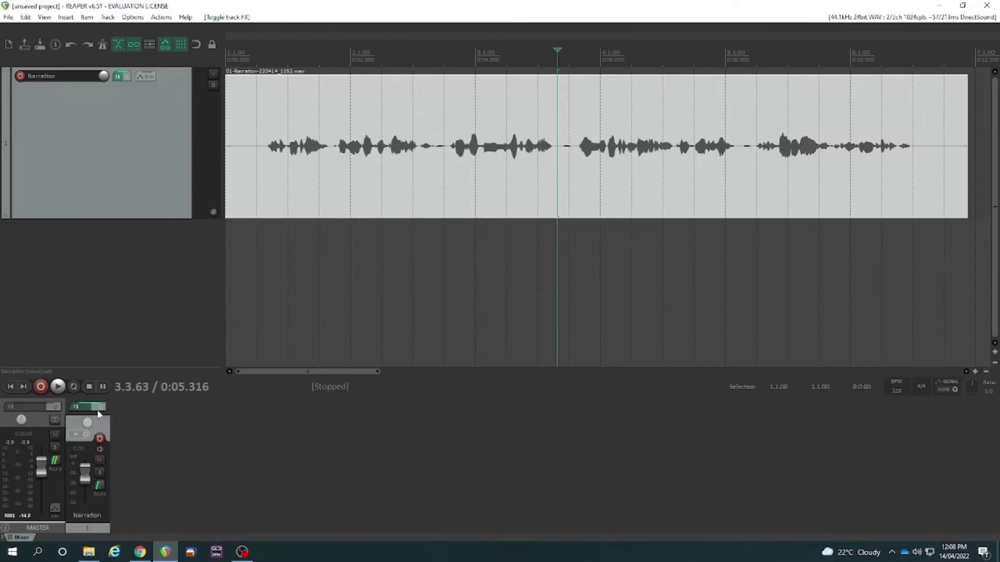
key(space)
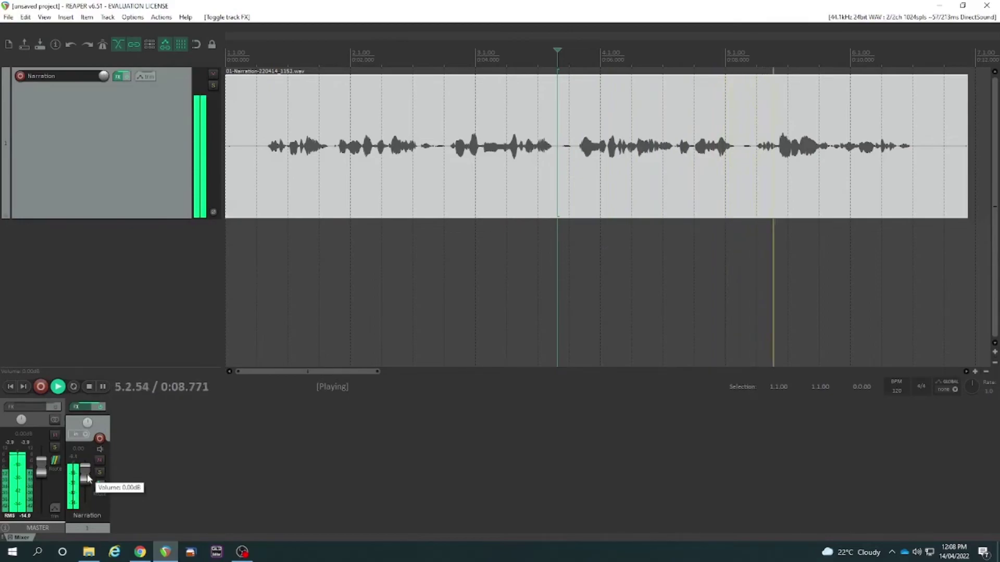
key(space)
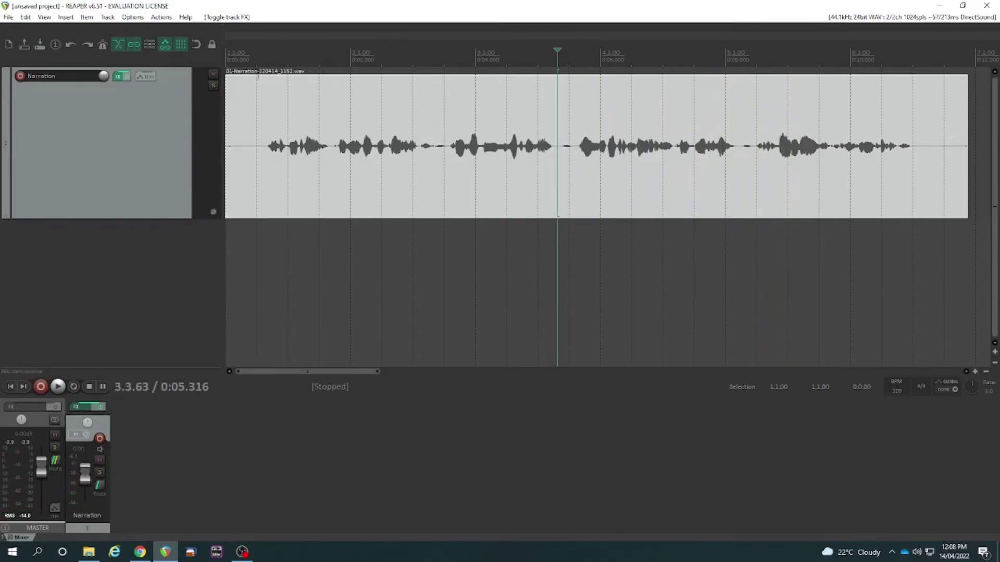
click(262, 149)
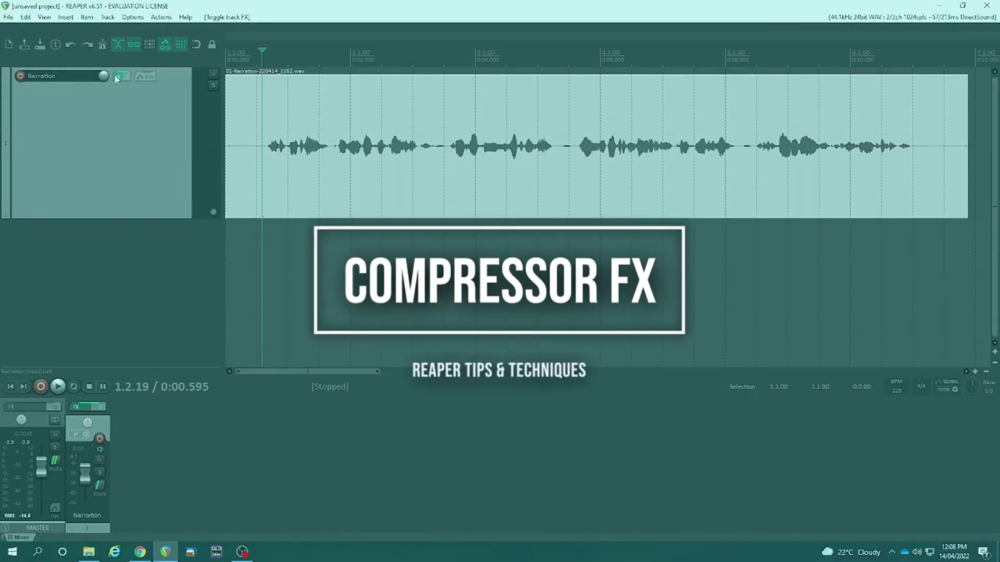
click(121, 76)
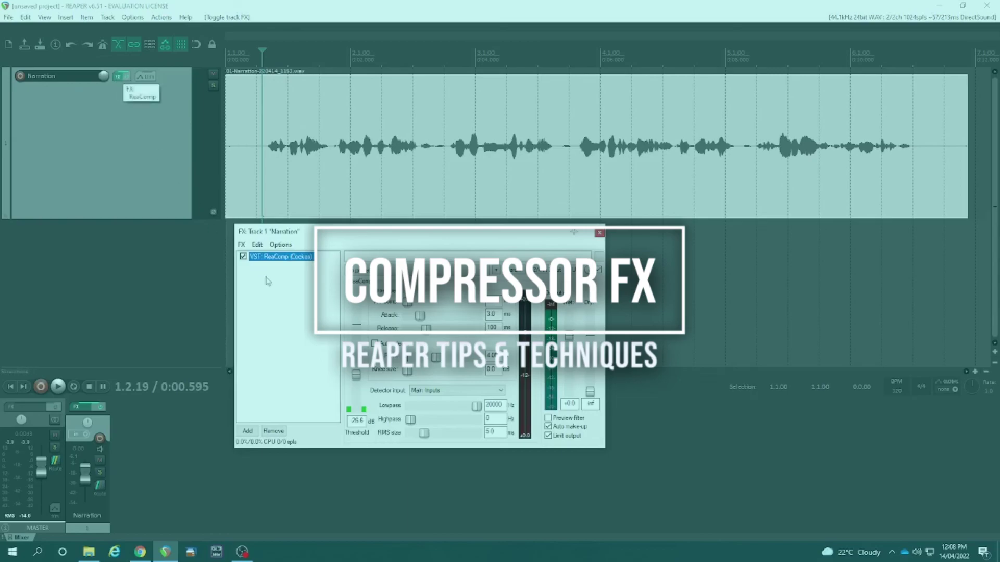